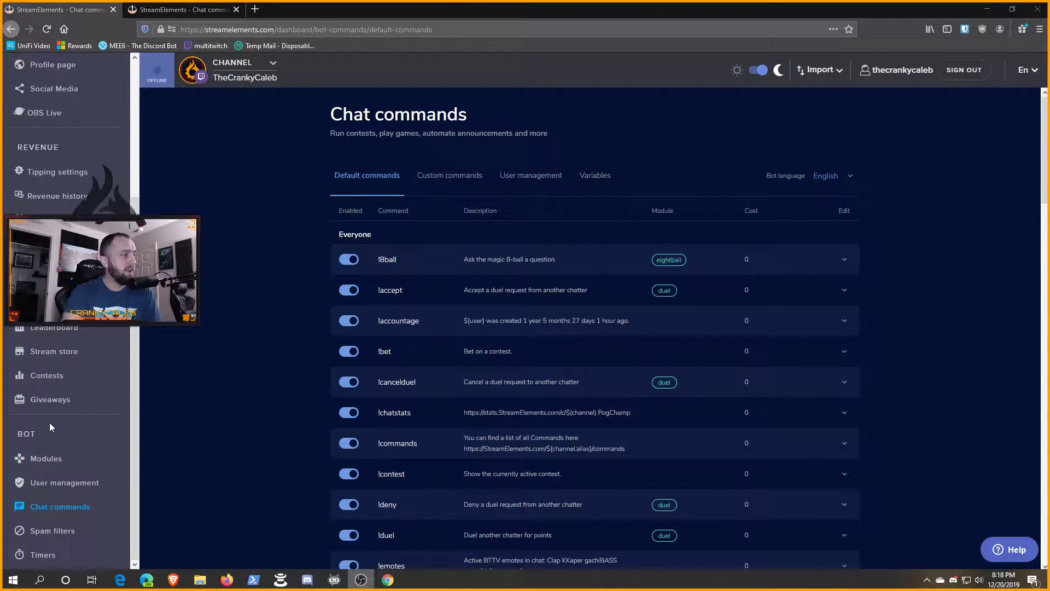
- Create a new custom command named !autowhy with user level left at Everyone
{"action": "left_click", "coordinate": [78, 508]}
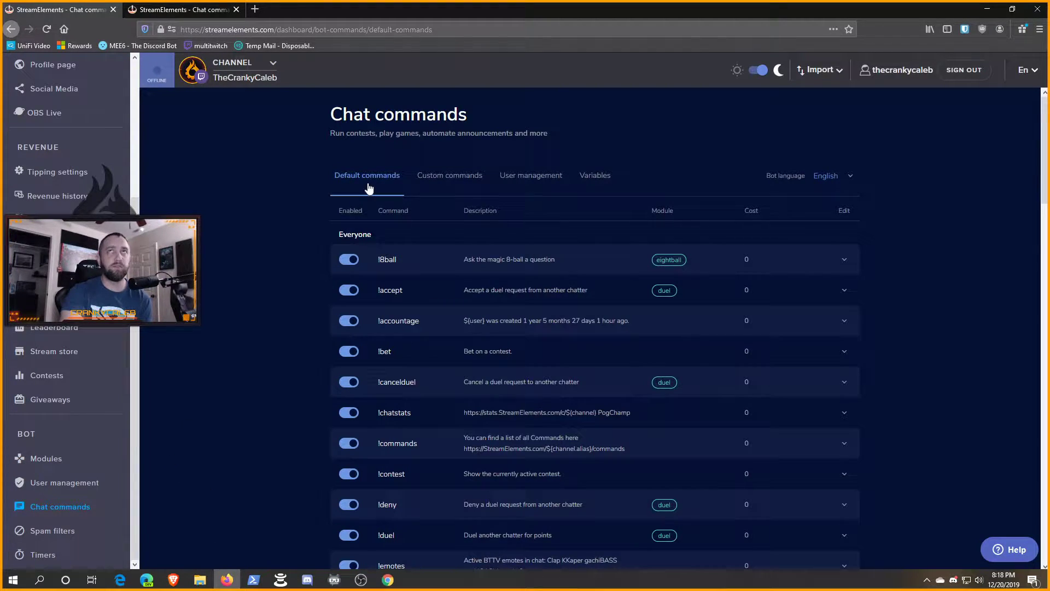
{"action": "left_click", "coordinate": [463, 179]}
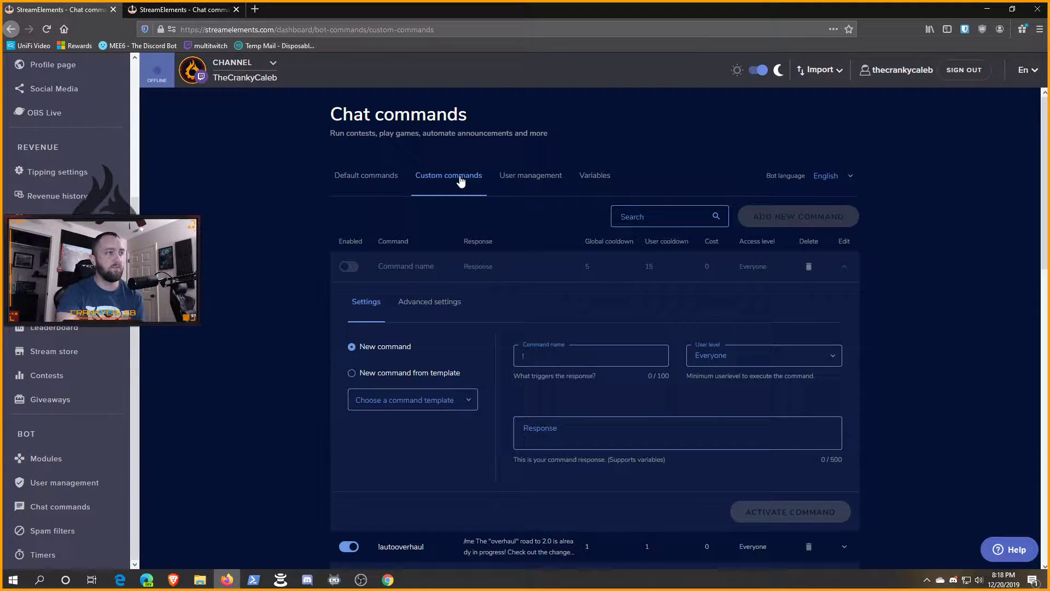
{"action": "left_click", "coordinate": [557, 353]}
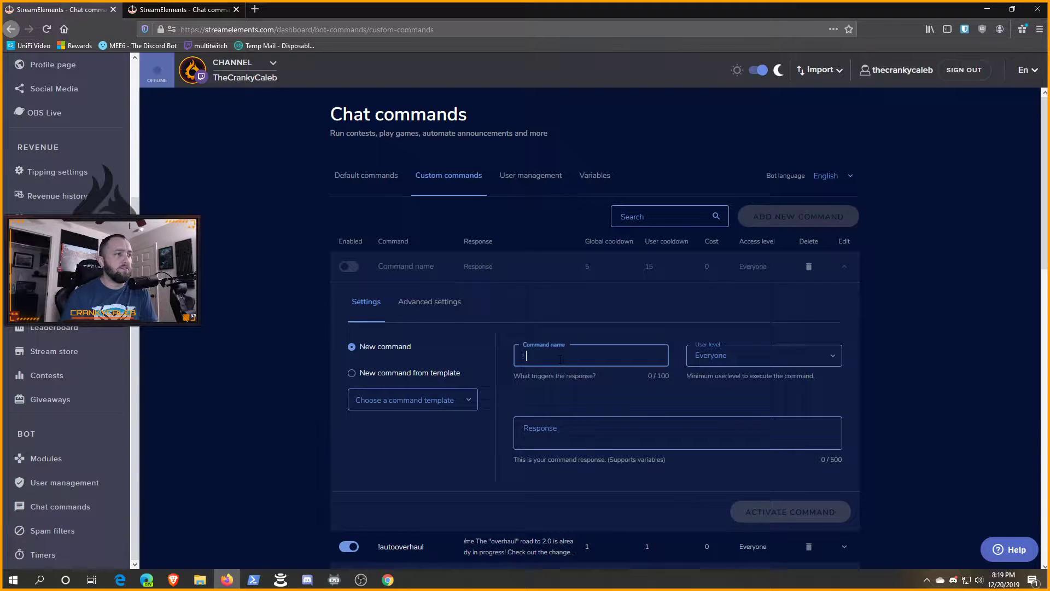
{"action": "type", "text": "auto"}
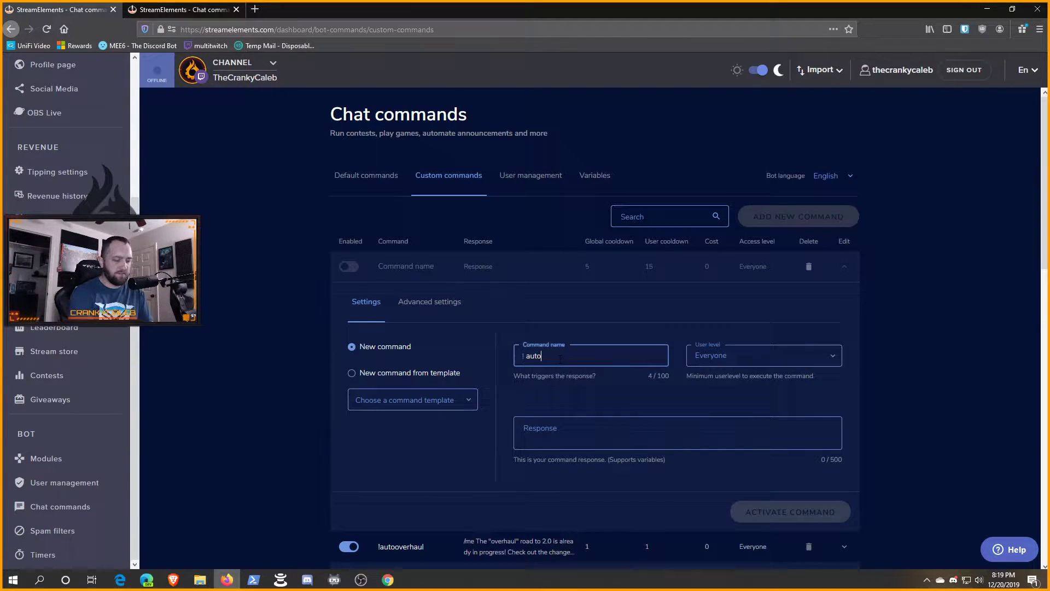
{"action": "type", "text": "why"}
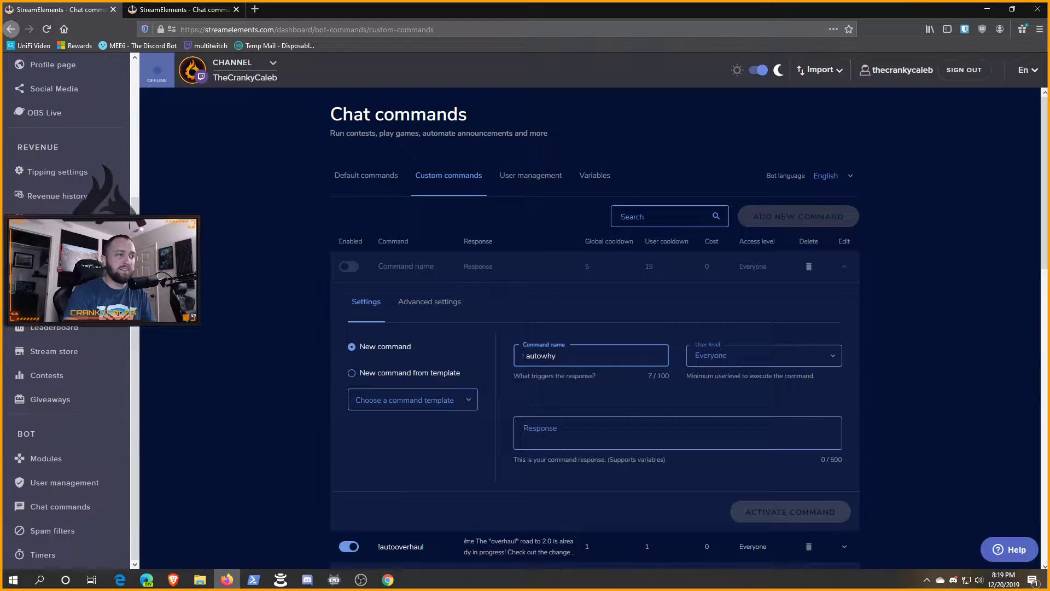
{"action": "left_click", "coordinate": [832, 358]}
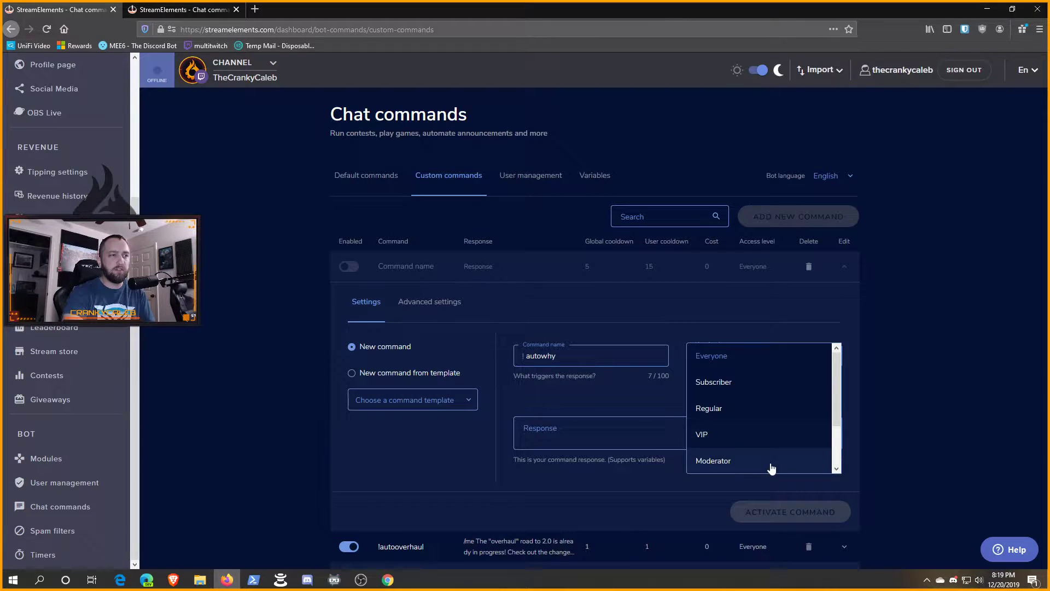
{"action": "left_click", "coordinate": [655, 405]}
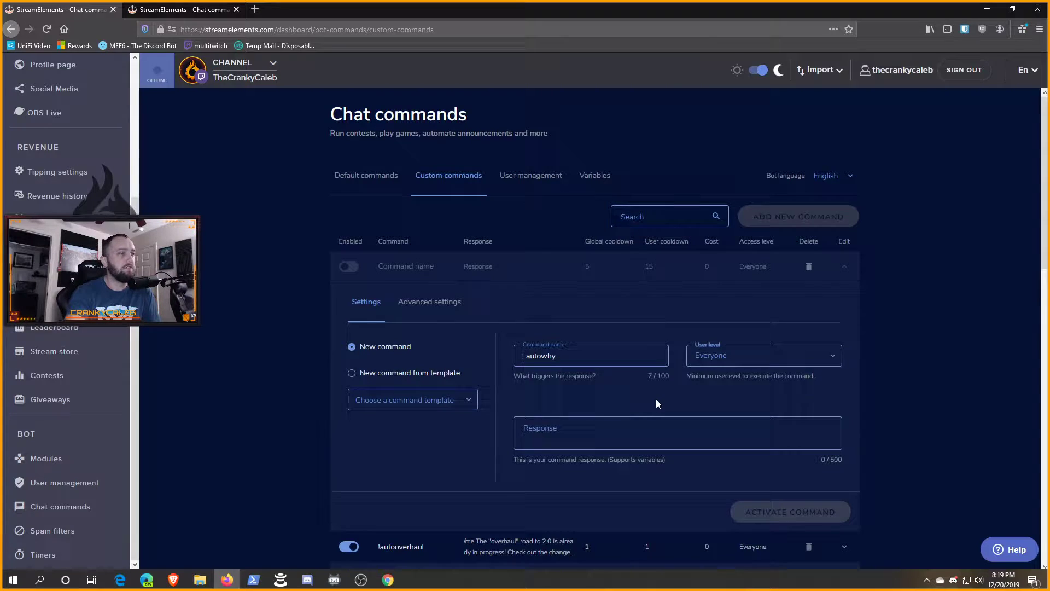
- Copy ${user} from the Variables list and enter the response 'Because this game is fun, ${user}'
{"action": "left_click", "coordinate": [632, 437]}
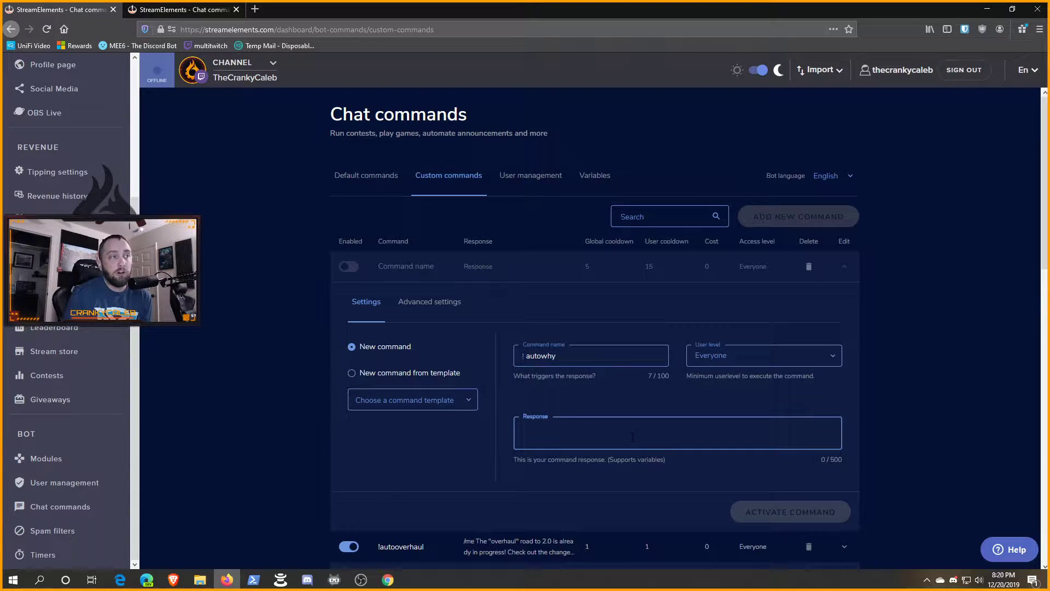
{"action": "left_click", "coordinate": [595, 175]}
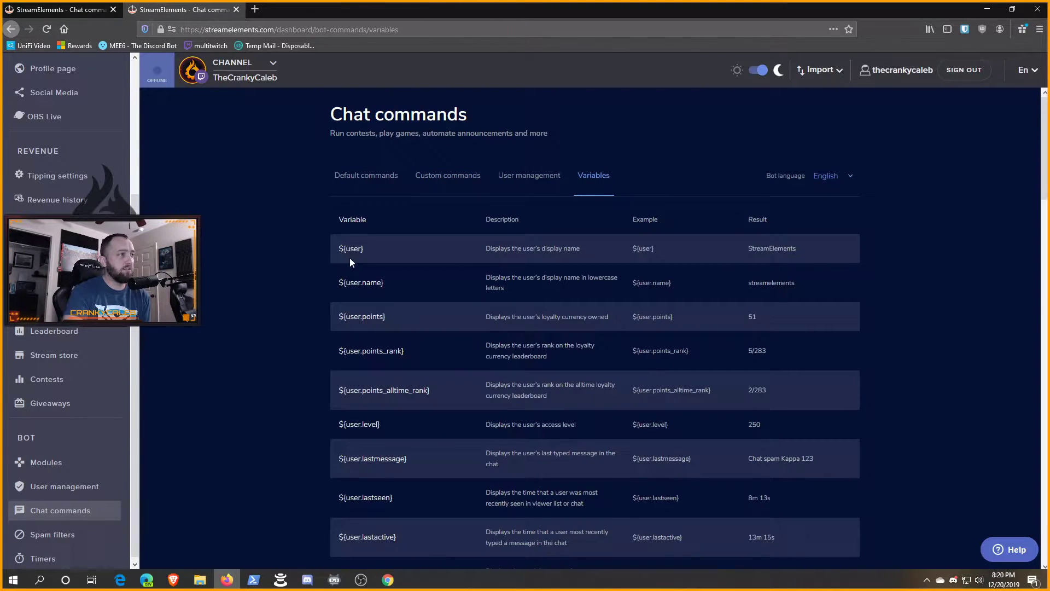
{"action": "left_click", "coordinate": [35, 8]}
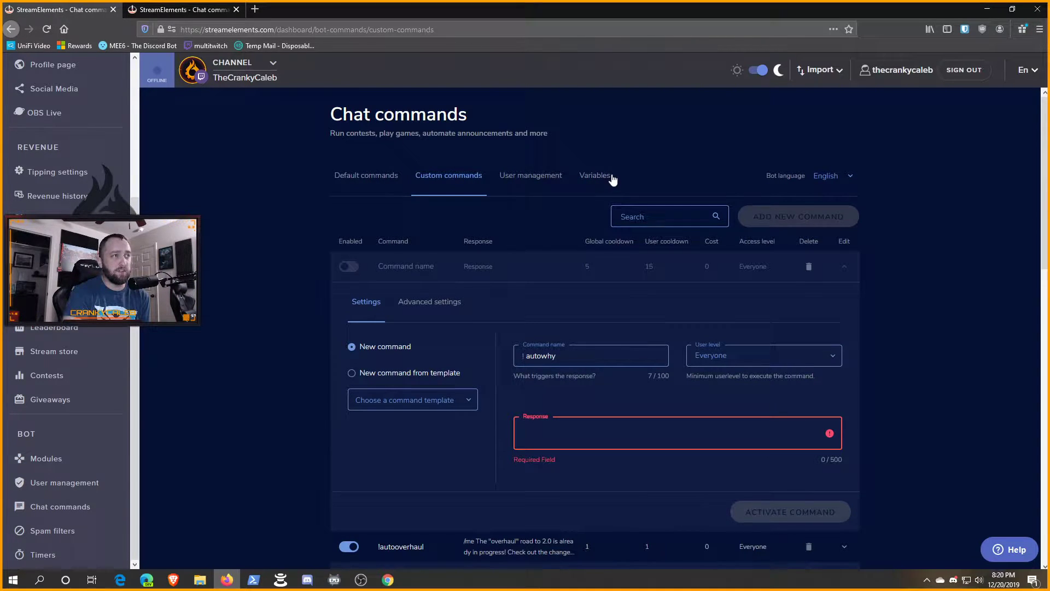
{"action": "left_click", "coordinate": [178, 7]}
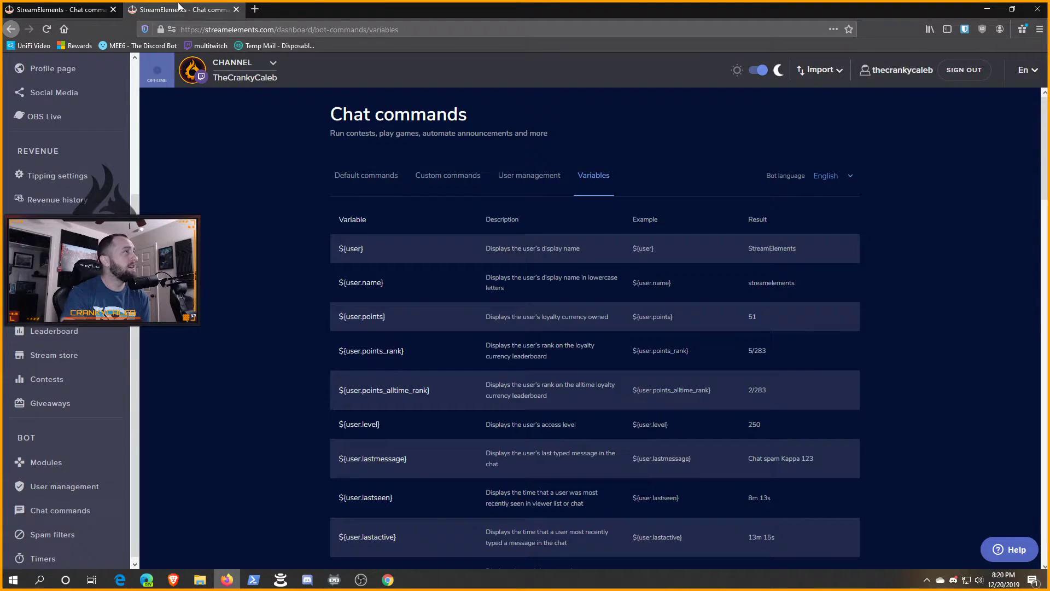
{"action": "scroll", "coordinate": [389, 257], "scroll_direction": "down", "scroll_amount": 4}
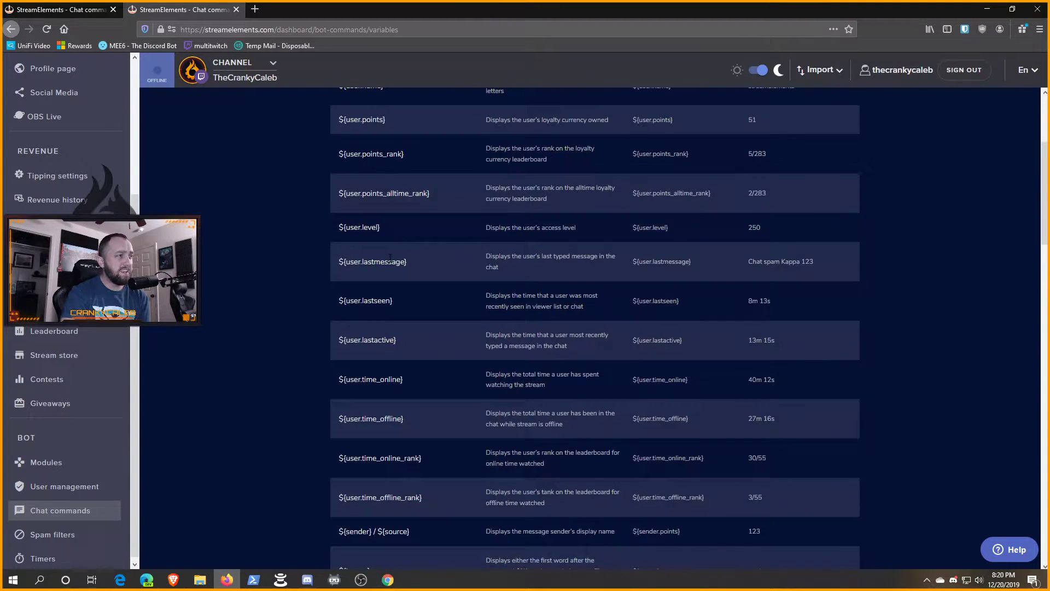
{"action": "scroll", "coordinate": [389, 257], "scroll_direction": "up", "scroll_amount": 4}
{"action": "triple_click", "coordinate": [346, 249]}
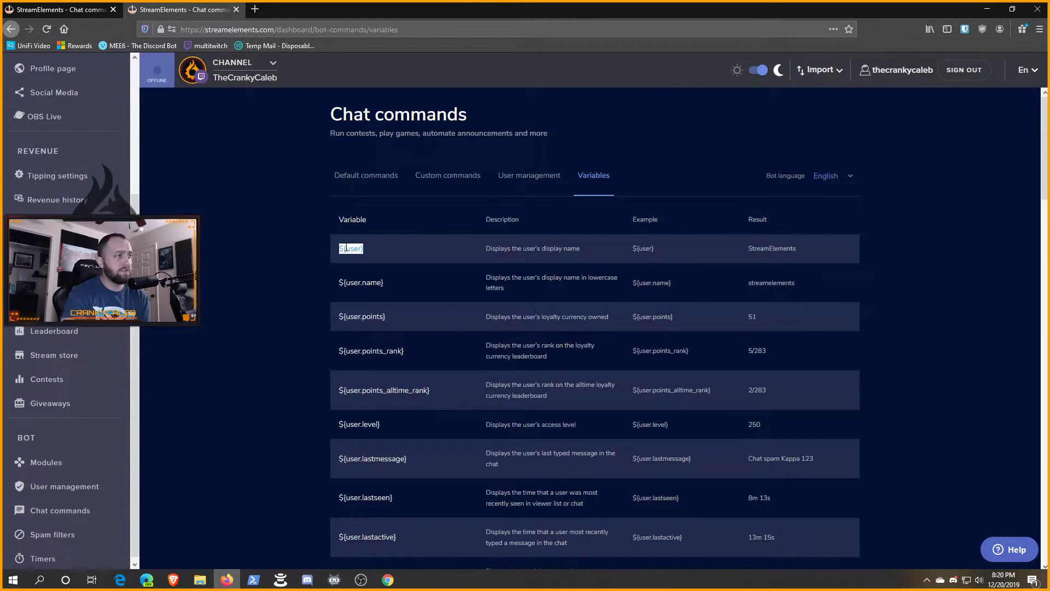
{"action": "right_click", "coordinate": [345, 249]}
{"action": "left_click", "coordinate": [366, 254]}
{"action": "left_click", "coordinate": [86, 12]}
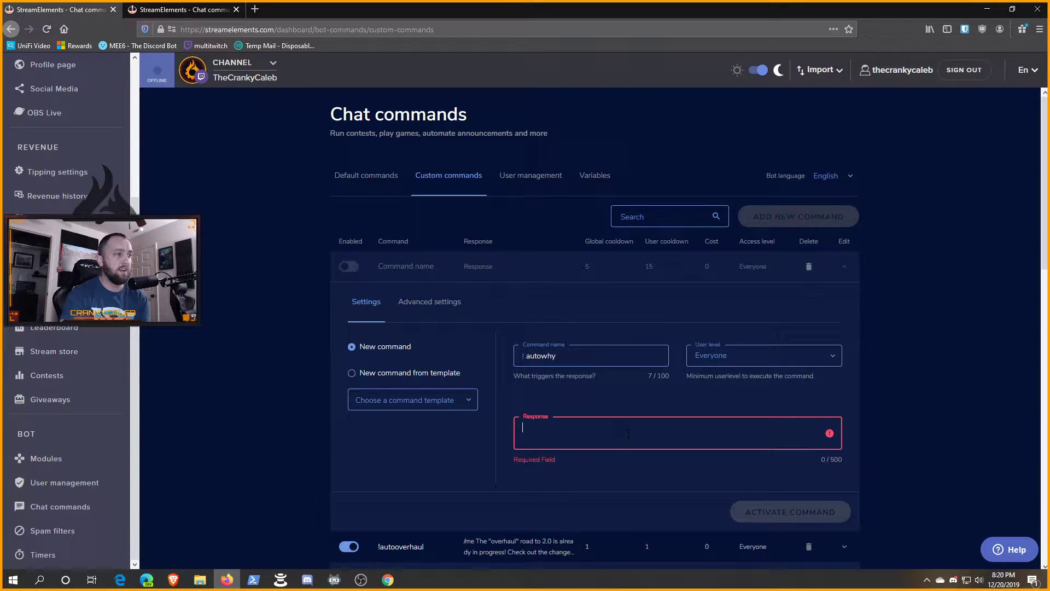
{"action": "type", "text": "Bec"}
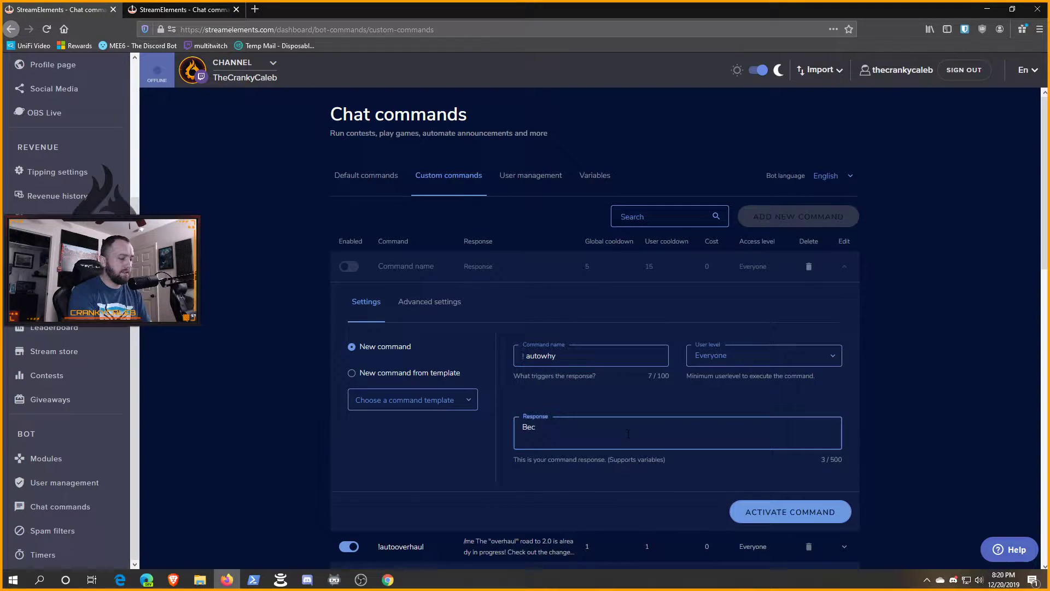
{"action": "type", "text": "ause this game "}
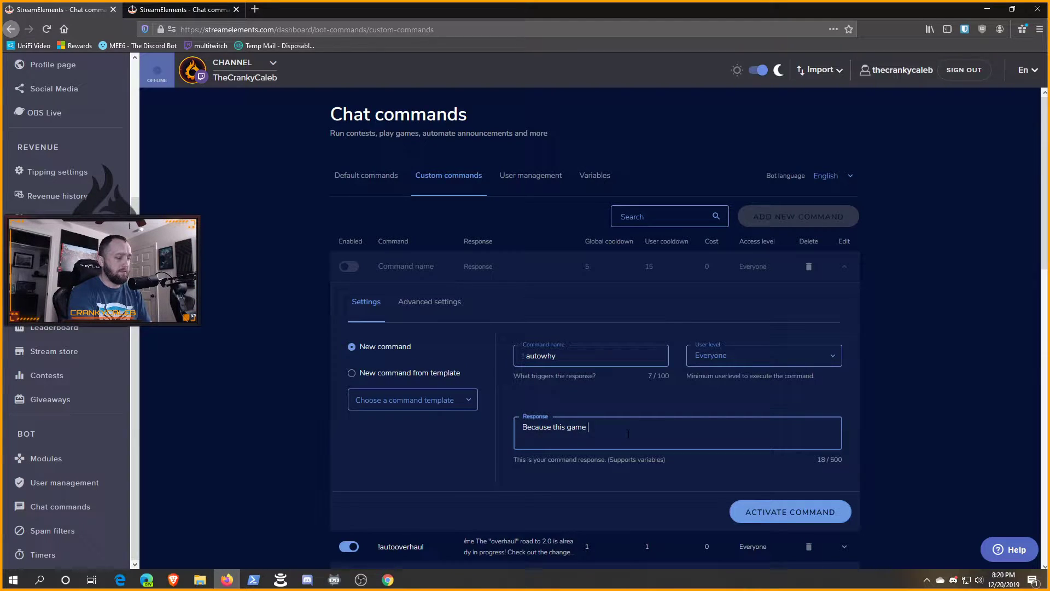
{"action": "type", "text": "is fun,"}
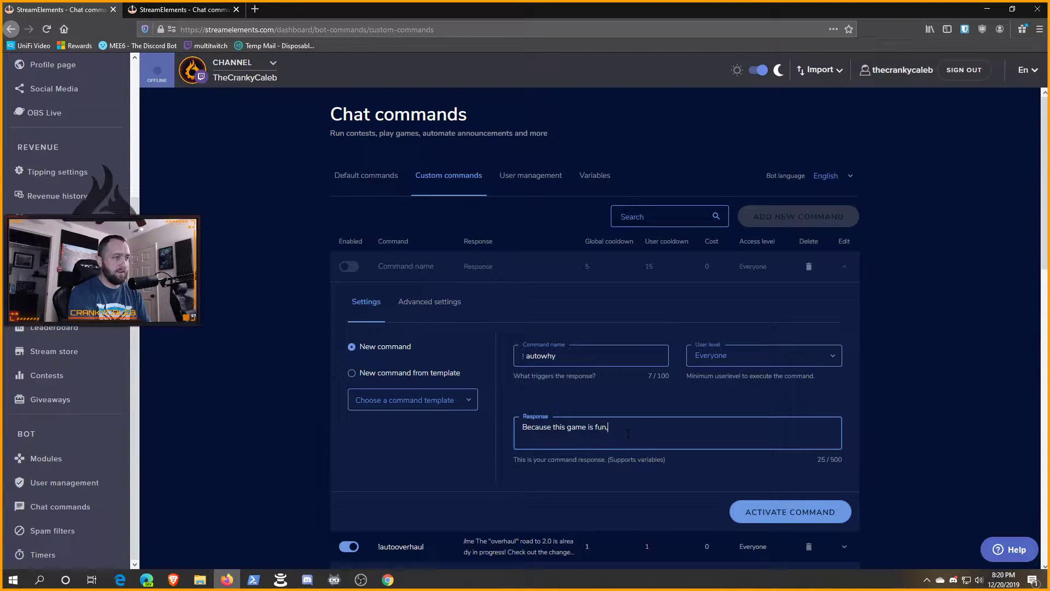
{"action": "type", "text": " ${user}"}
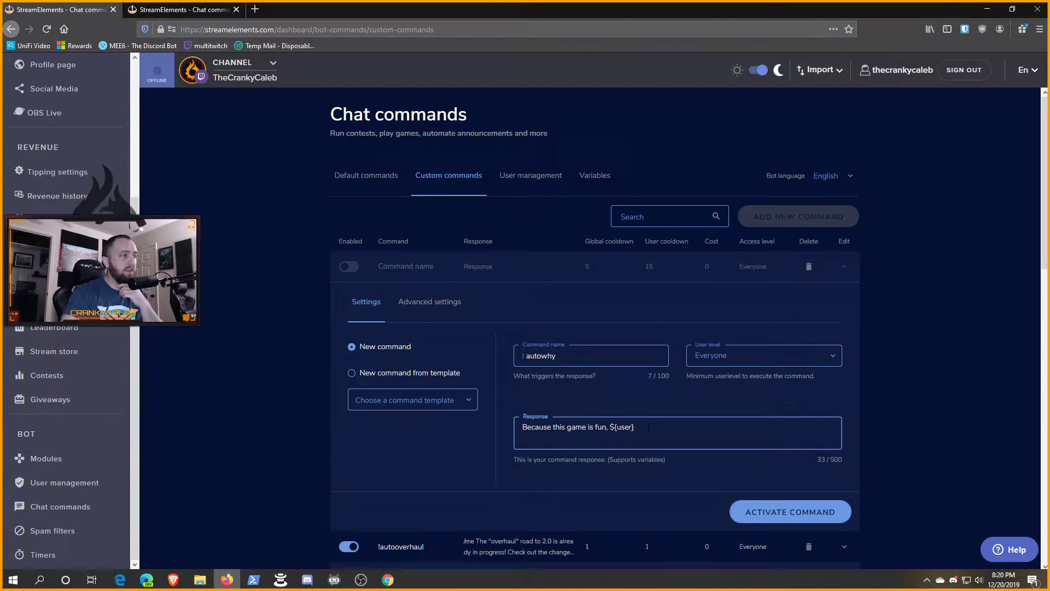
- Open the !autowhy Advanced settings and scroll down to the Command keywords field
{"action": "left_click", "coordinate": [420, 303]}
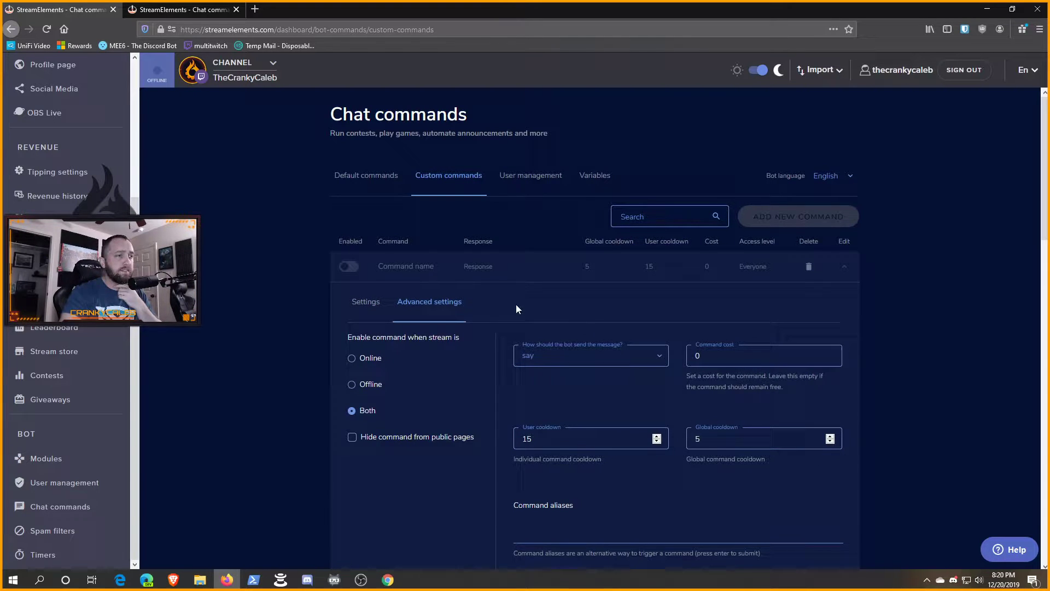
{"action": "scroll", "coordinate": [649, 389], "scroll_direction": "down", "scroll_amount": 4}
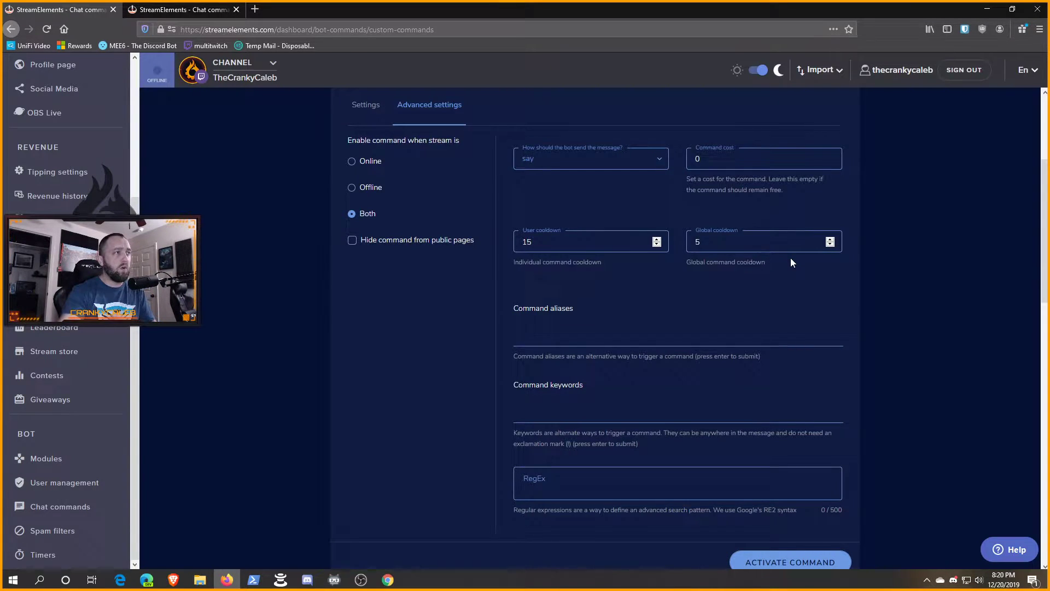
{"action": "scroll", "coordinate": [790, 257], "scroll_direction": "up", "scroll_amount": 1}
{"action": "scroll", "coordinate": [652, 340], "scroll_direction": "down", "scroll_amount": 2}
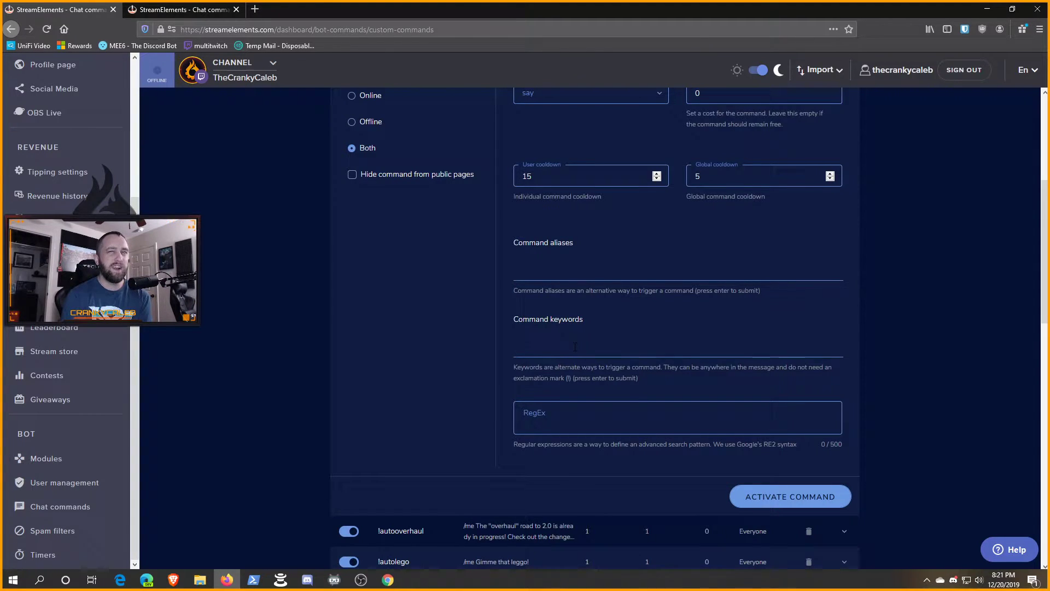
- Add 'play this game' as a command keyword for !autowhy
{"action": "left_click", "coordinate": [574, 346]}
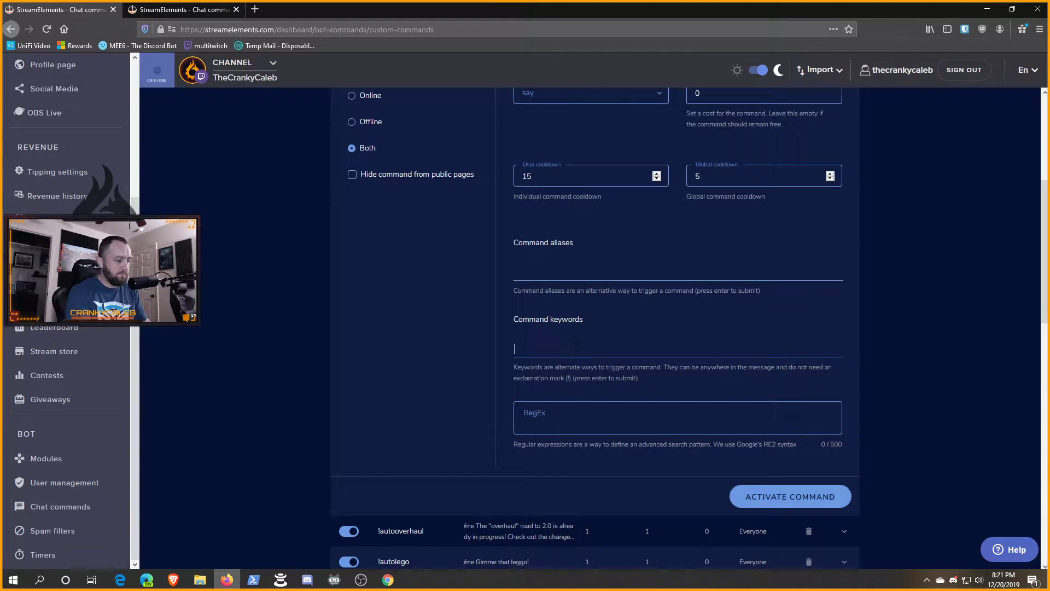
{"action": "type", "text": "play this g"}
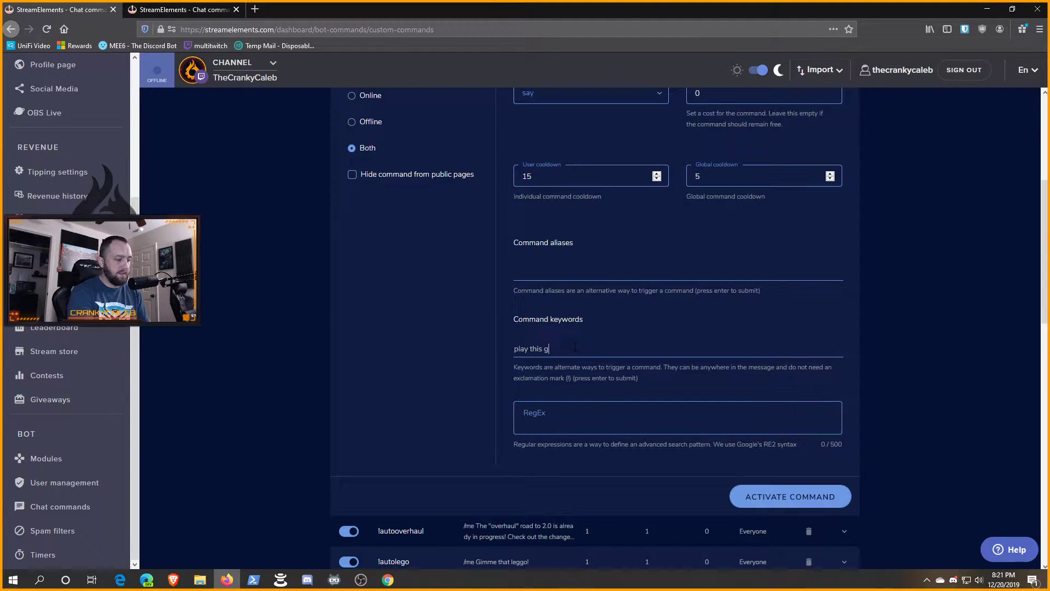
{"action": "type", "text": "ame"}
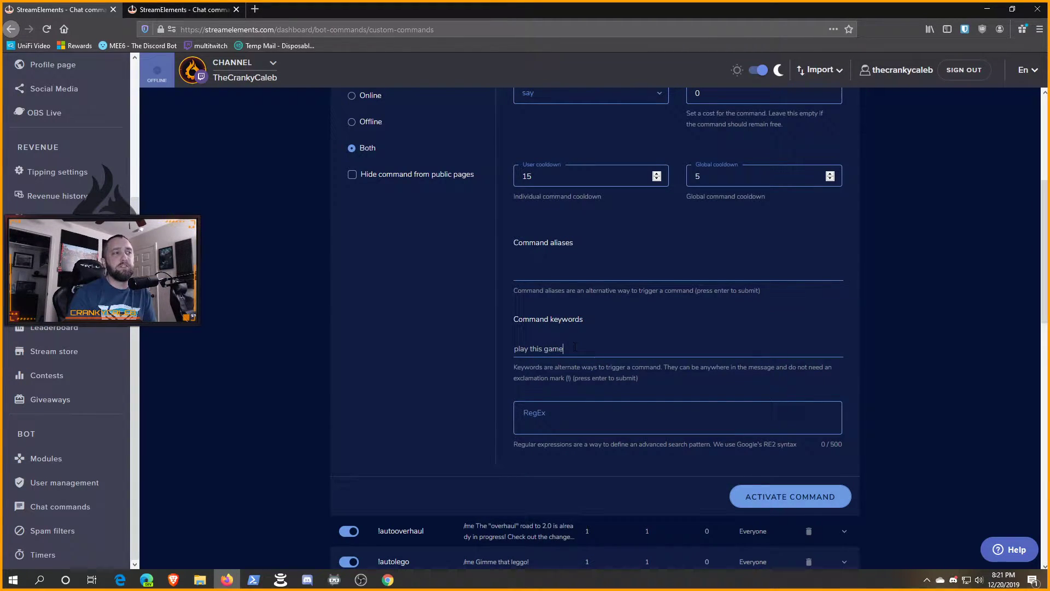
{"action": "key", "text": "Return"}
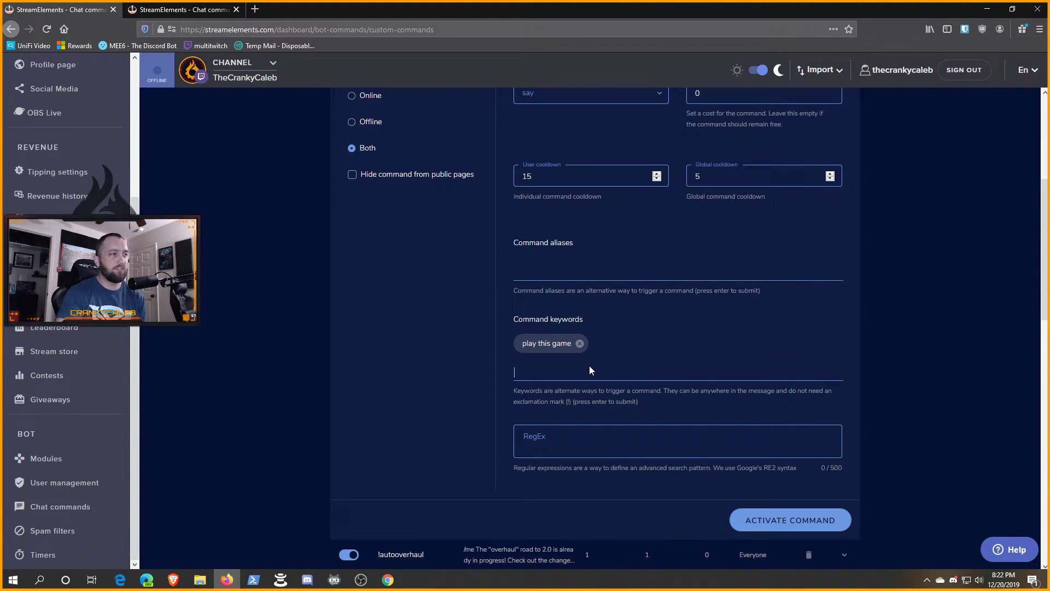
{"action": "scroll", "coordinate": [634, 360], "scroll_direction": "up", "scroll_amount": 3}
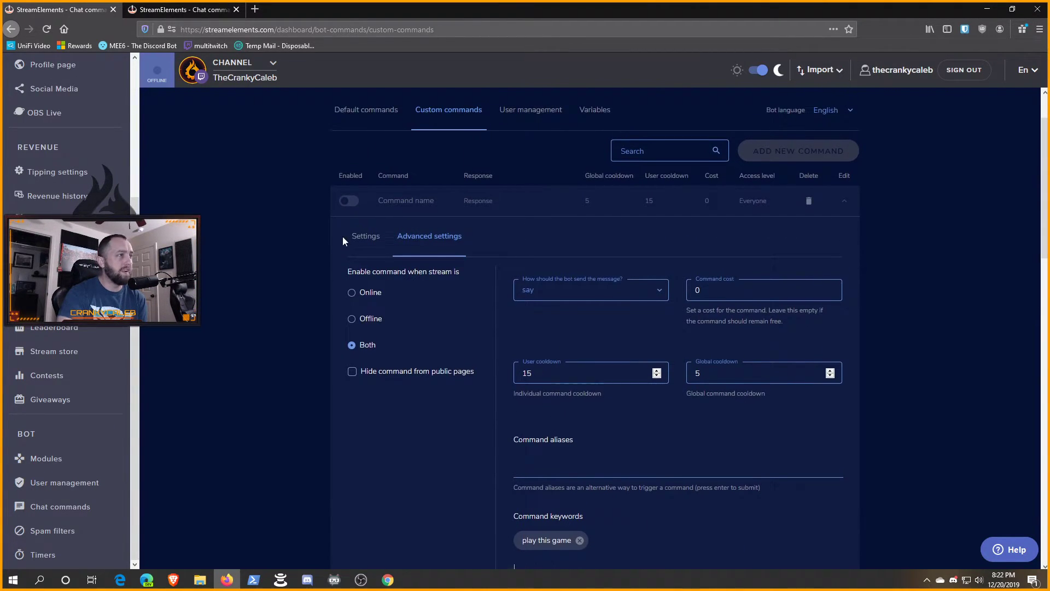
{"action": "scroll", "coordinate": [699, 415], "scroll_direction": "down", "scroll_amount": 3}
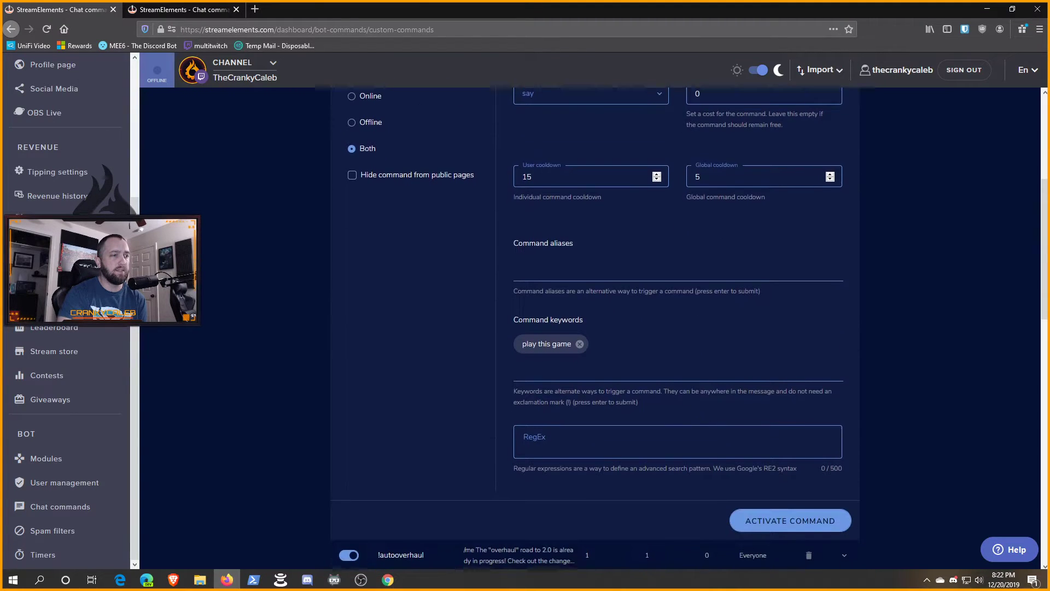
- Activate !autowhy, recheck its keyword in Advanced settings, and start a new browser tab
{"action": "left_click", "coordinate": [778, 520]}
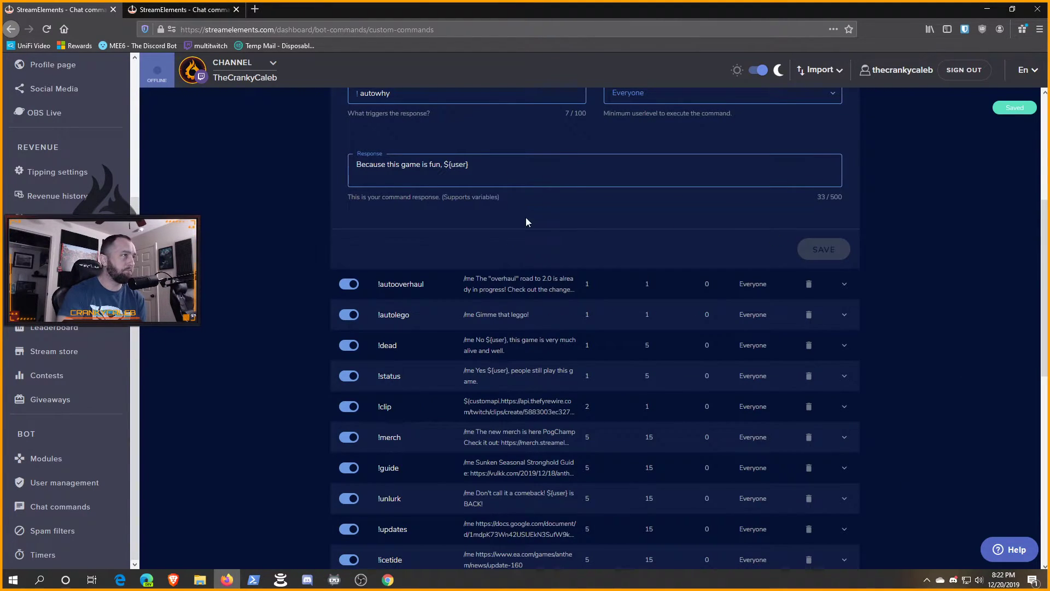
{"action": "scroll", "coordinate": [474, 257], "scroll_direction": "up", "scroll_amount": 4}
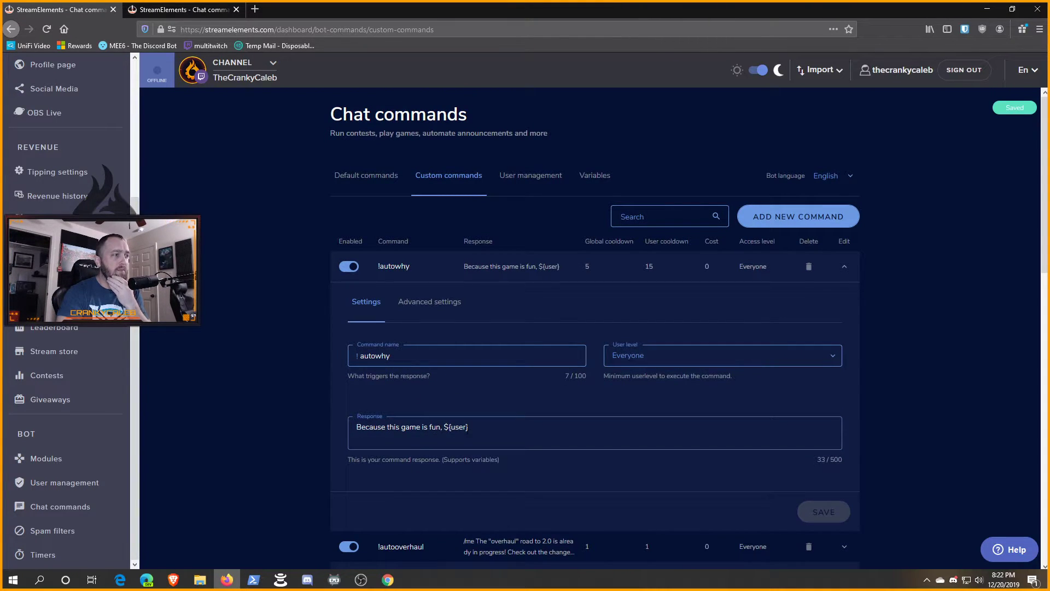
{"action": "left_click", "coordinate": [422, 308]}
{"action": "scroll", "coordinate": [632, 412], "scroll_direction": "down", "scroll_amount": 3}
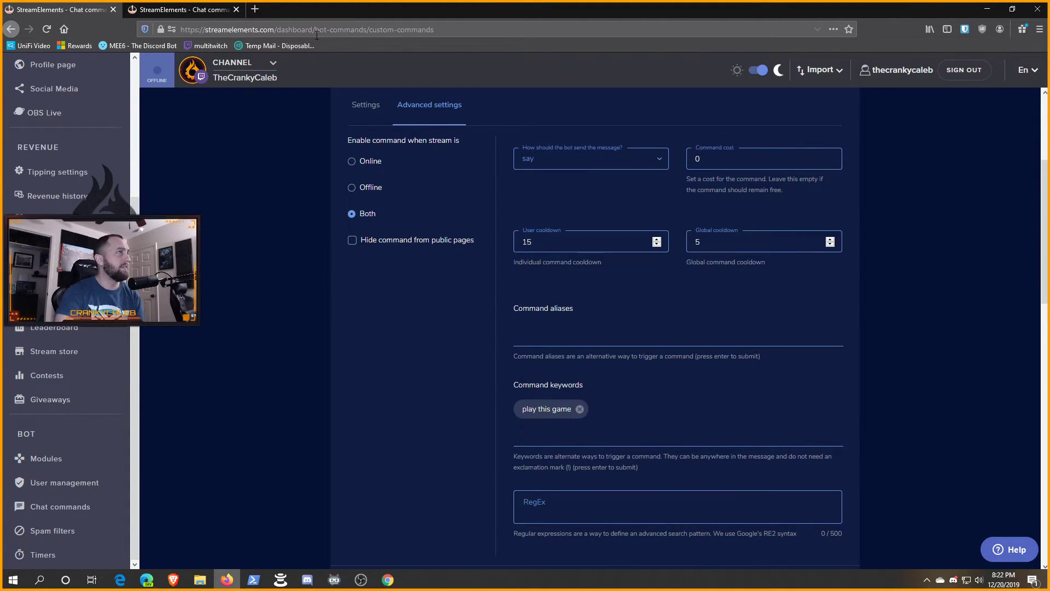
{"action": "left_click", "coordinate": [255, 9]}
- Go to your Twitch channel from the 'tw' suggestion, mute the hosted stream, and focus chat
{"action": "type", "text": "twi"}
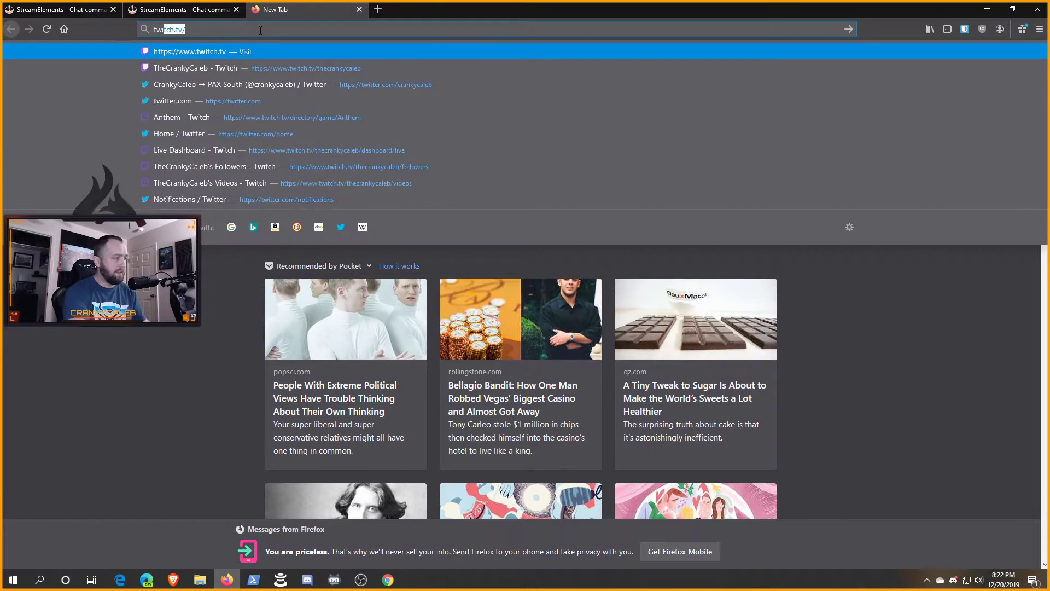
{"action": "key", "text": "Down"}
{"action": "key", "text": "Down"}
{"action": "key", "text": "Down"}
{"action": "key", "text": "Down"}
{"action": "key", "text": "Down"}
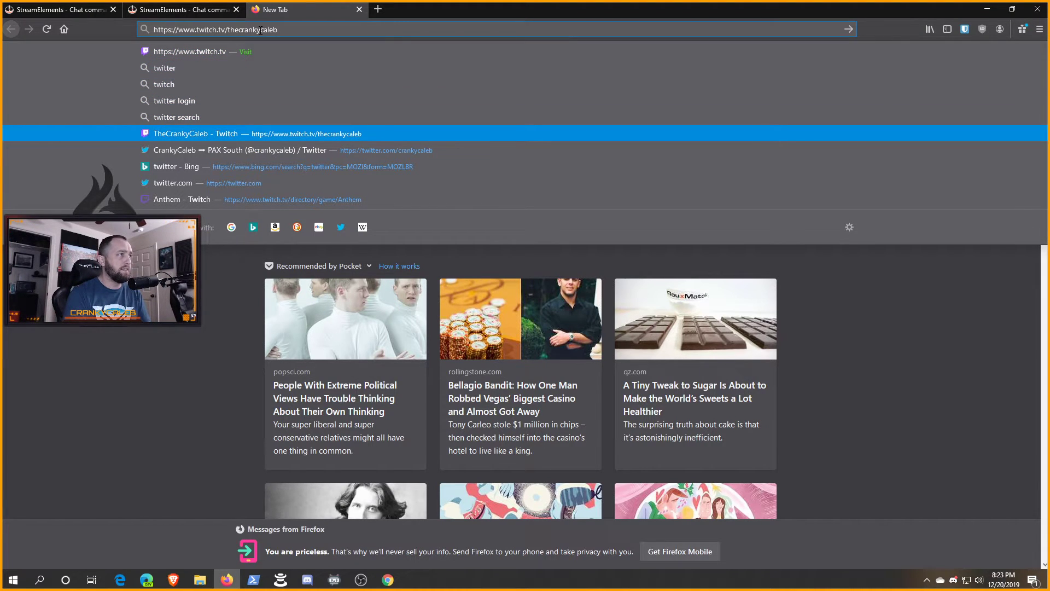
{"action": "key", "text": "Return"}
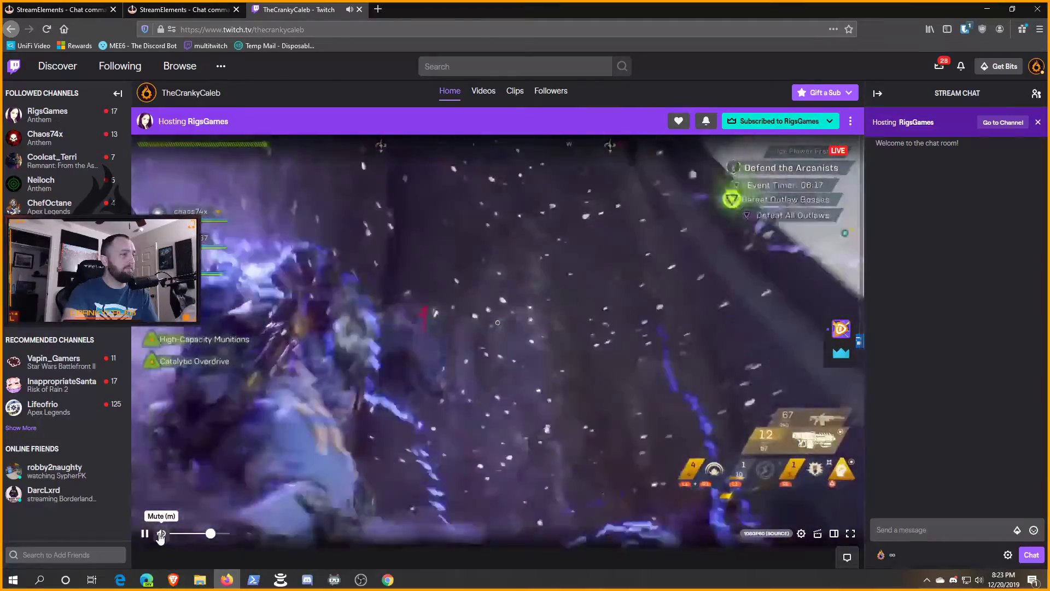
{"action": "left_click", "coordinate": [161, 533]}
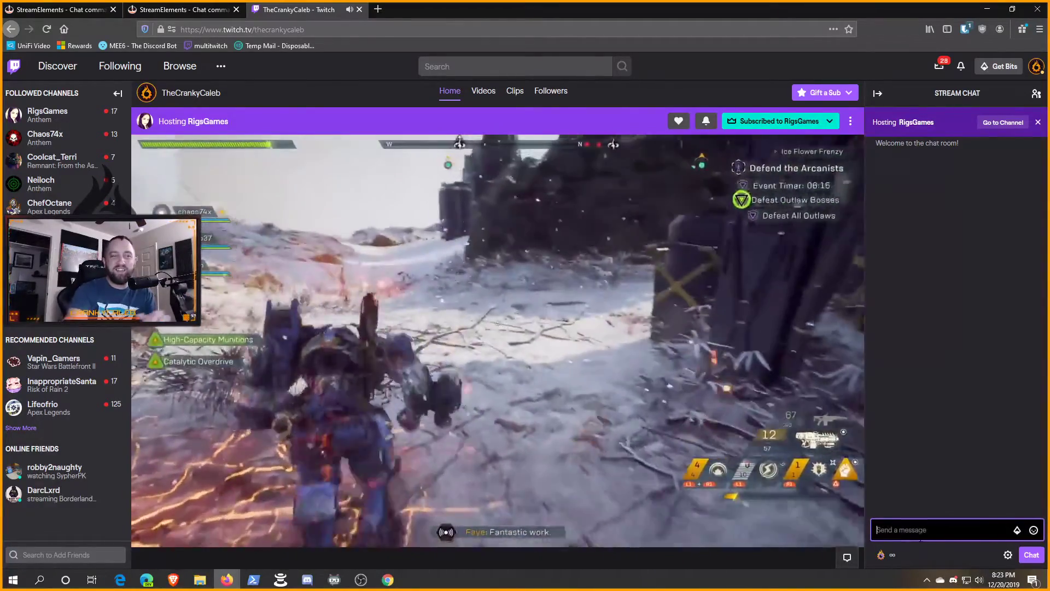
{"action": "left_click", "coordinate": [920, 531]}
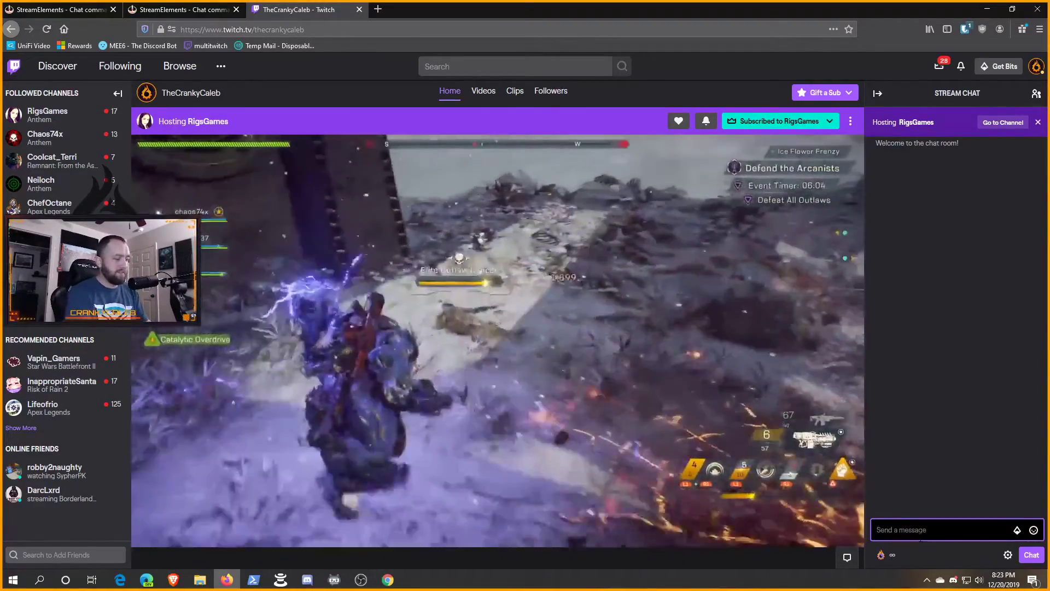
- Send 'Why do you play this game' in Twitch chat to trigger the bot's keyword reply
{"action": "type", "text": "Why do you pl"}
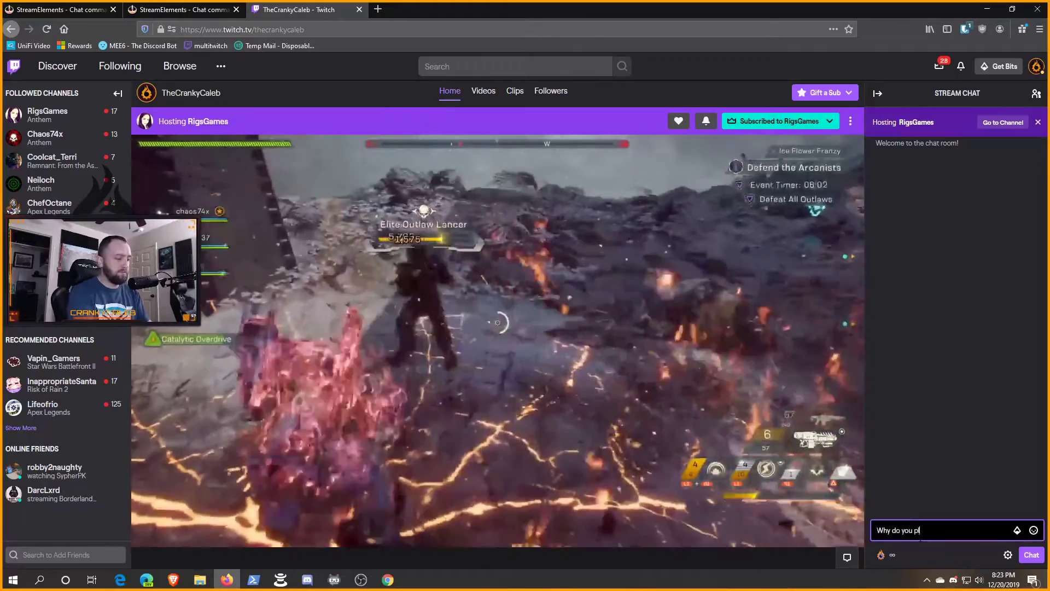
{"action": "type", "text": "ay this game"}
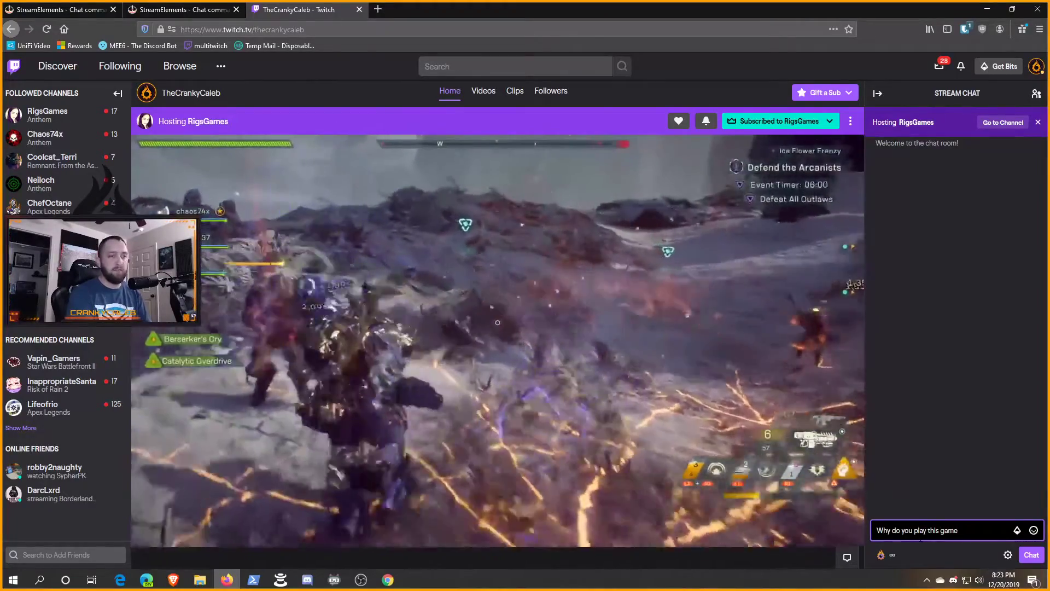
{"action": "key", "text": "Return"}
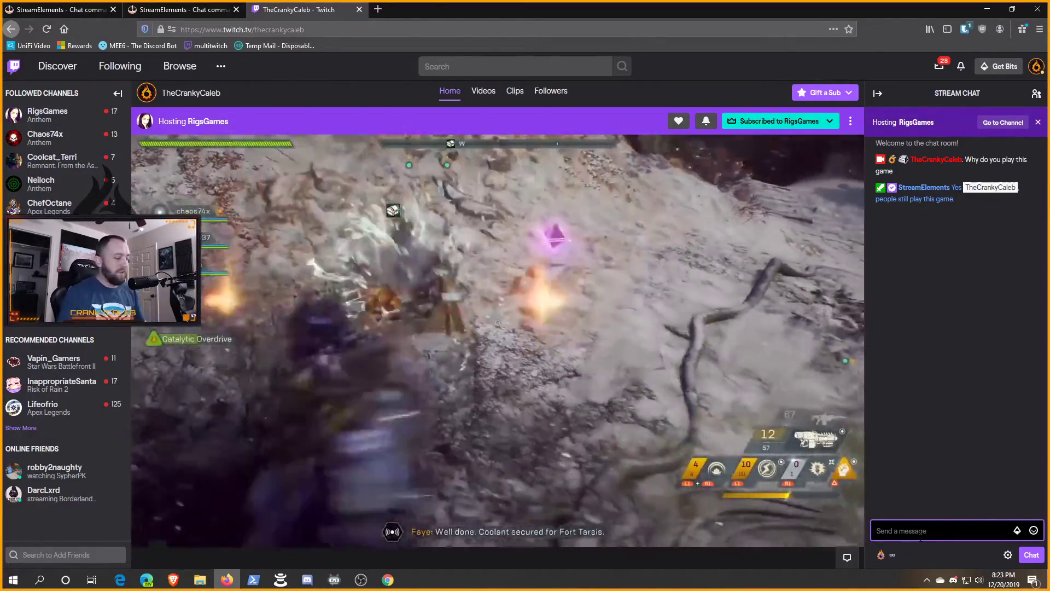
- Send 'dead game is dead' in Twitch chat to get the bot's 'very much alive' reply
{"action": "type", "text": "dead"}
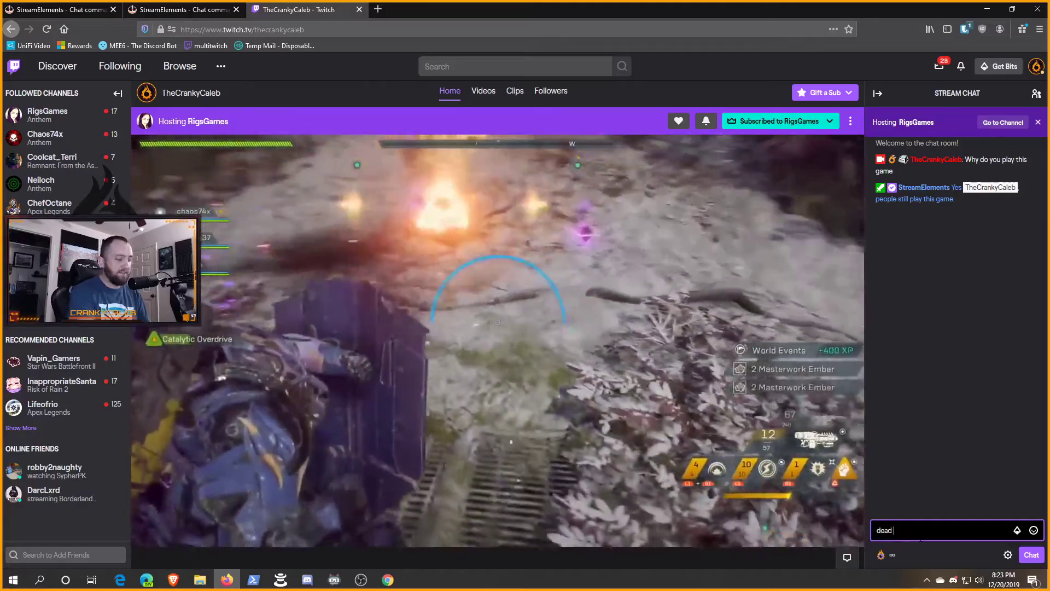
{"action": "type", "text": " game"}
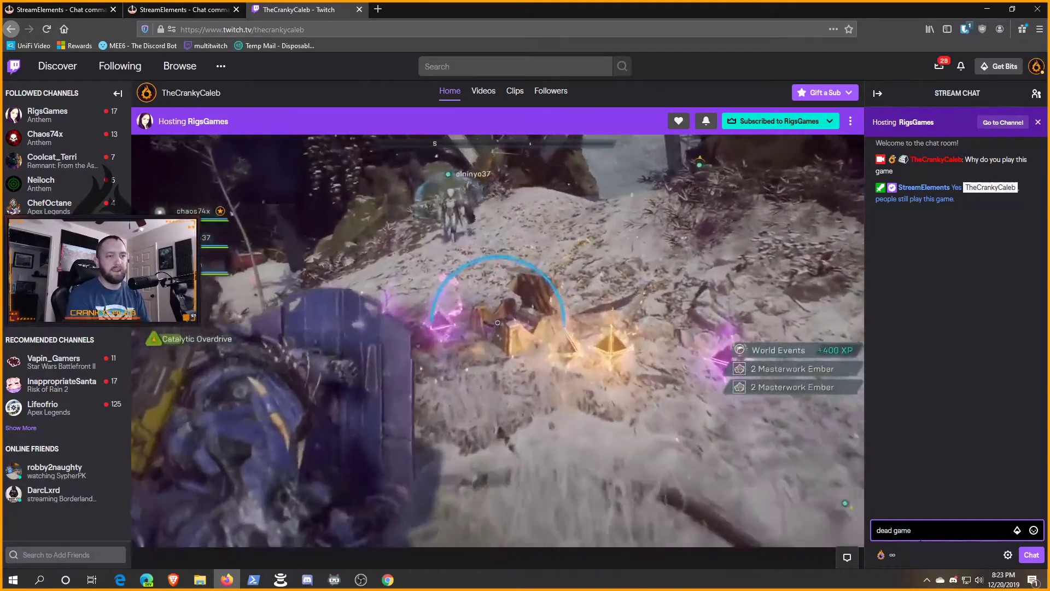
{"action": "type", "text": " is dead"}
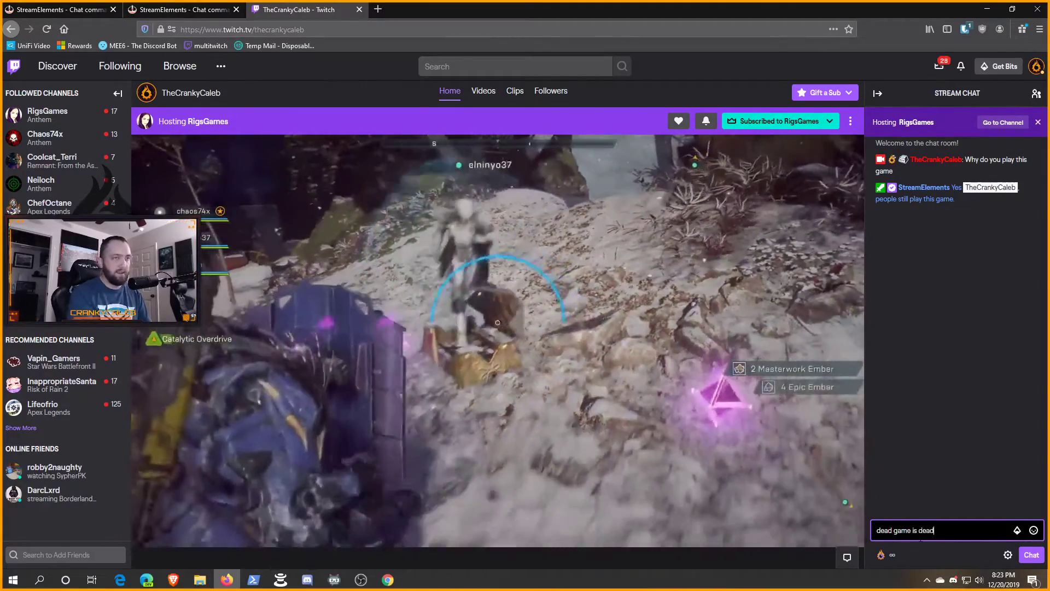
{"action": "key", "text": "Return"}
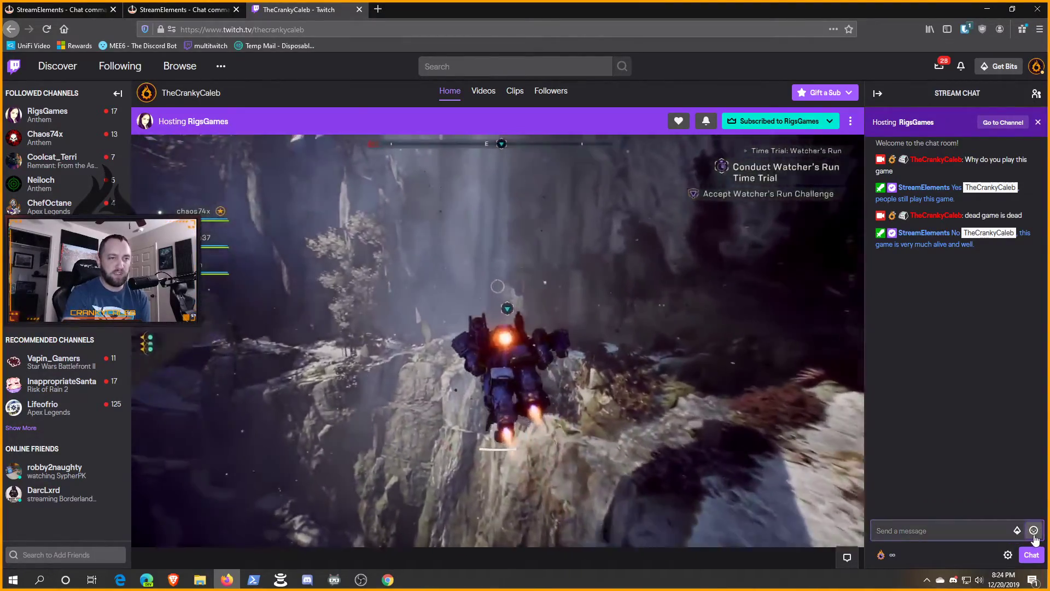
- Send the thecra66Lego emote in chat, then switch back to the StreamElements tab
{"action": "left_click", "coordinate": [1033, 530]}
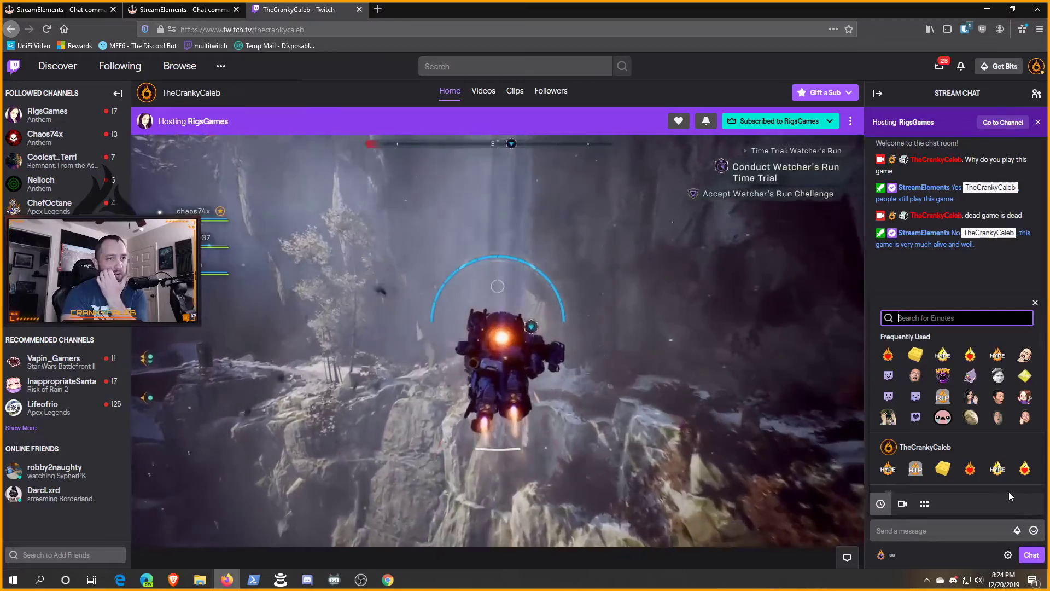
{"action": "scroll", "coordinate": [948, 481], "scroll_direction": "down", "scroll_amount": 2}
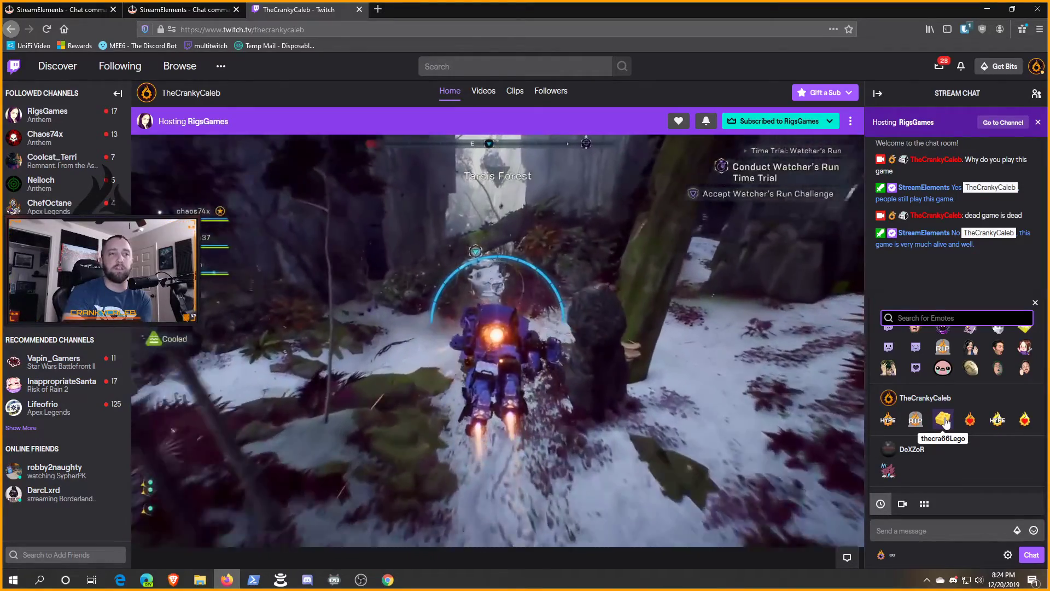
{"action": "left_click", "coordinate": [943, 420]}
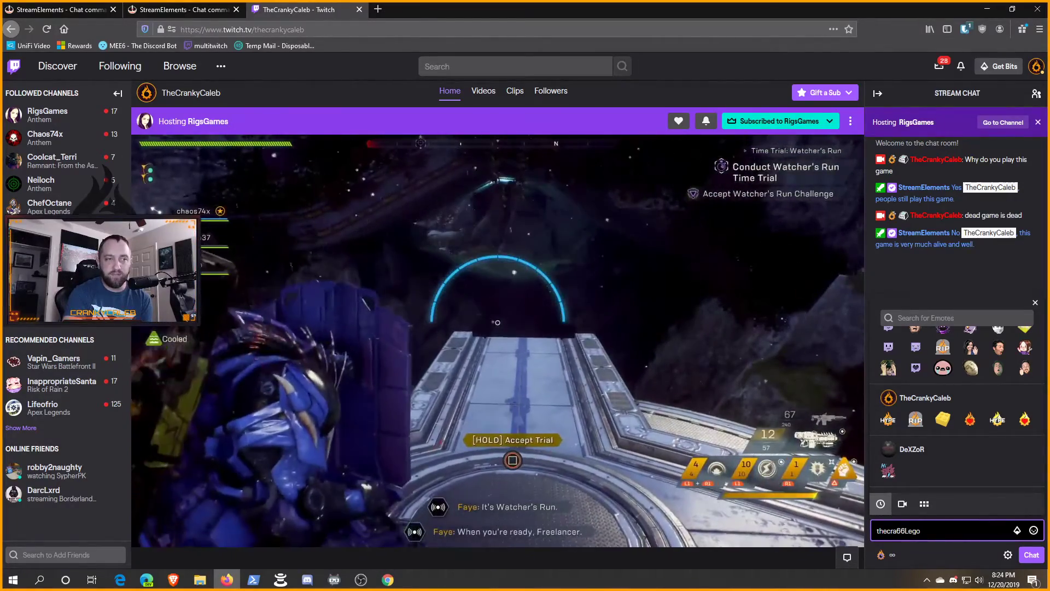
{"action": "key", "text": "Return"}
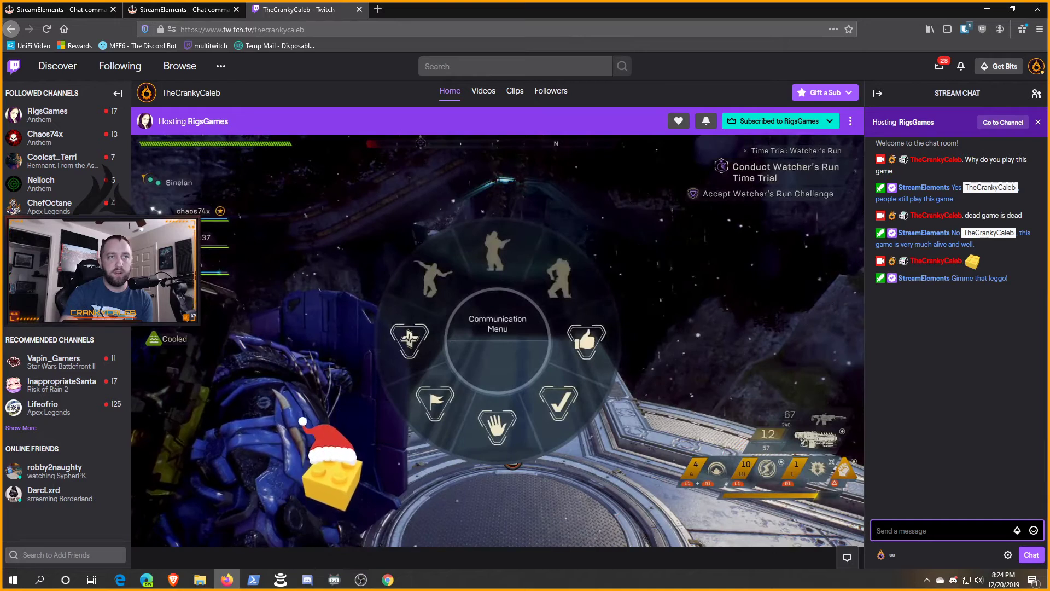
{"action": "key", "text": "ctrl+Tab"}
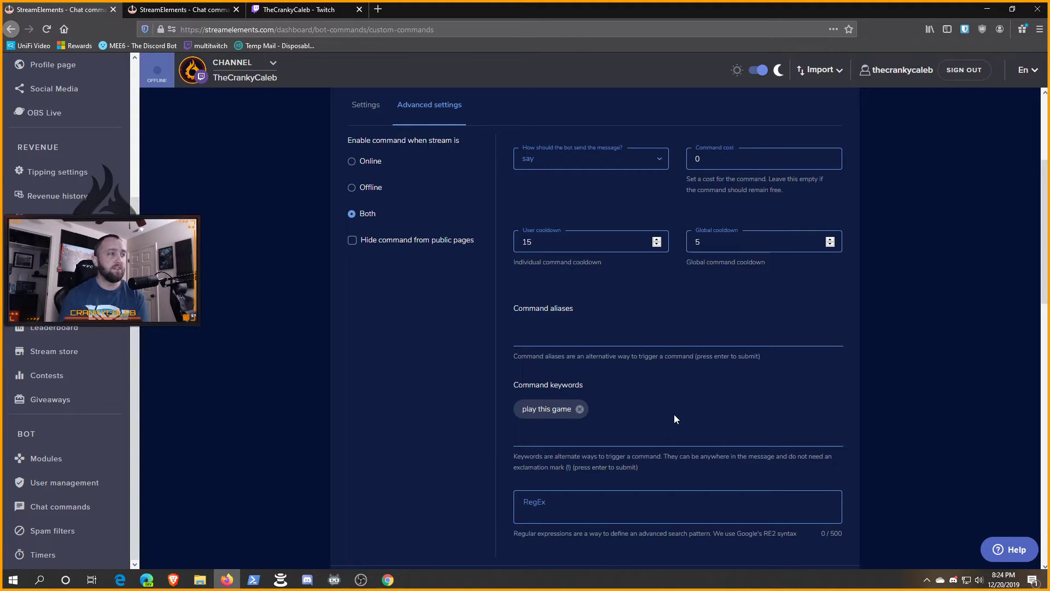
{"action": "scroll", "coordinate": [673, 414], "scroll_direction": "up", "scroll_amount": 4}
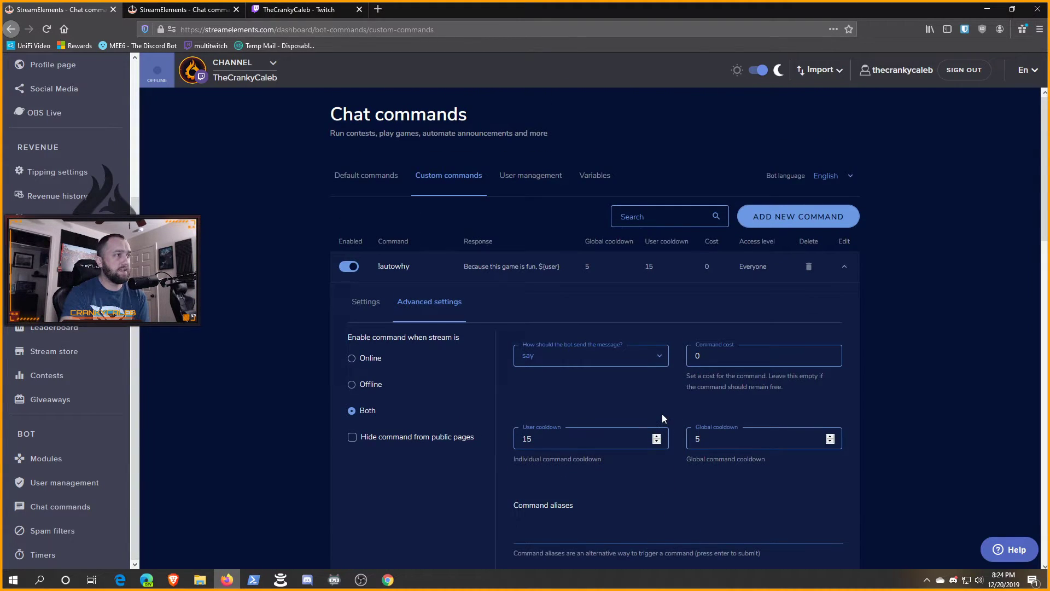